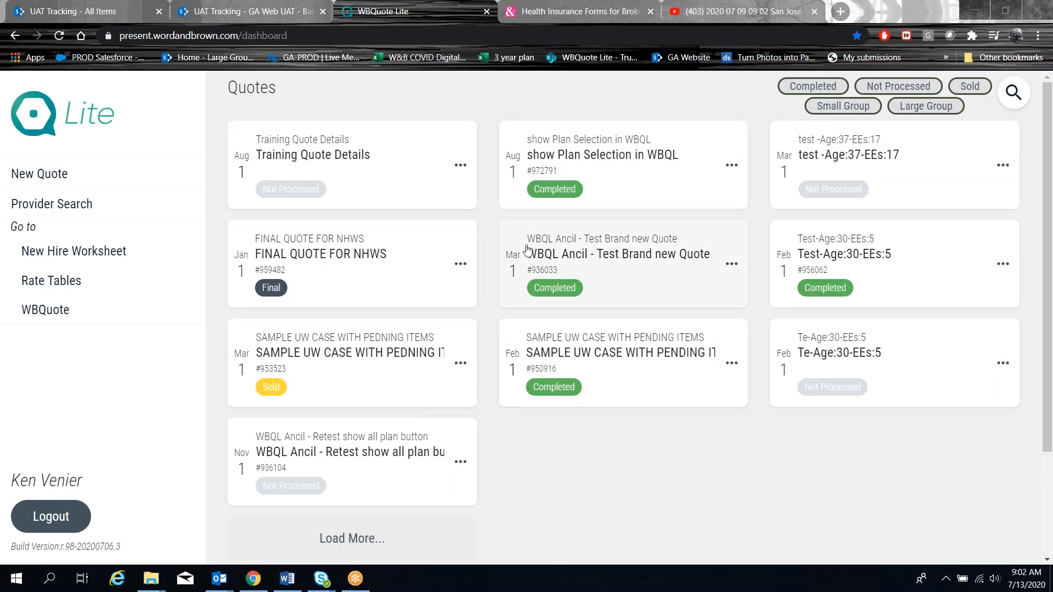
- Open the Training Quote Details quote and review its quote details from the quote name down to the effective date
{"action": "left_click", "coordinate": [348, 188]}
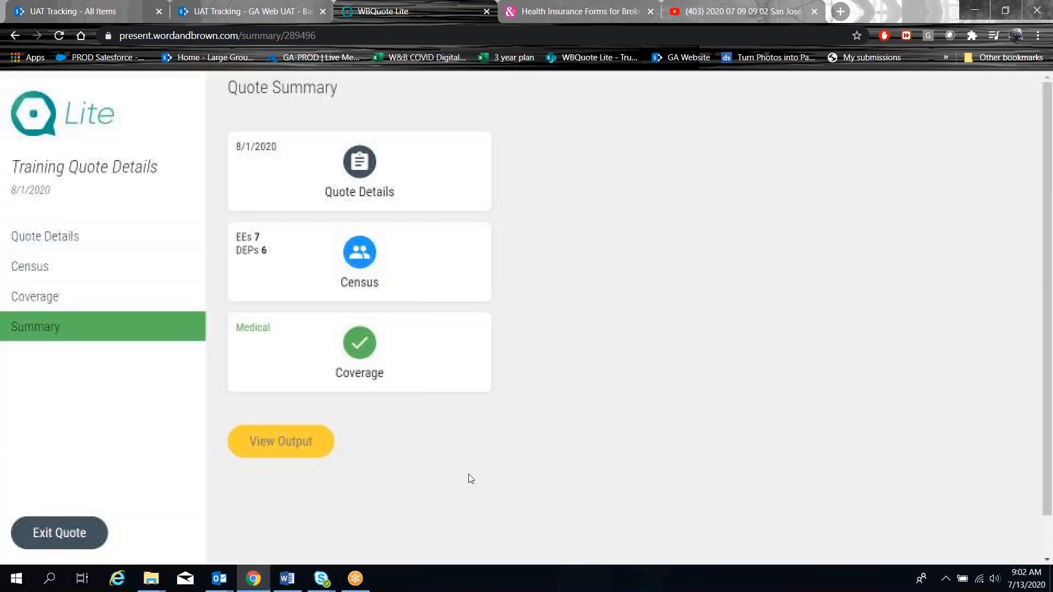
{"action": "left_click", "coordinate": [75, 247]}
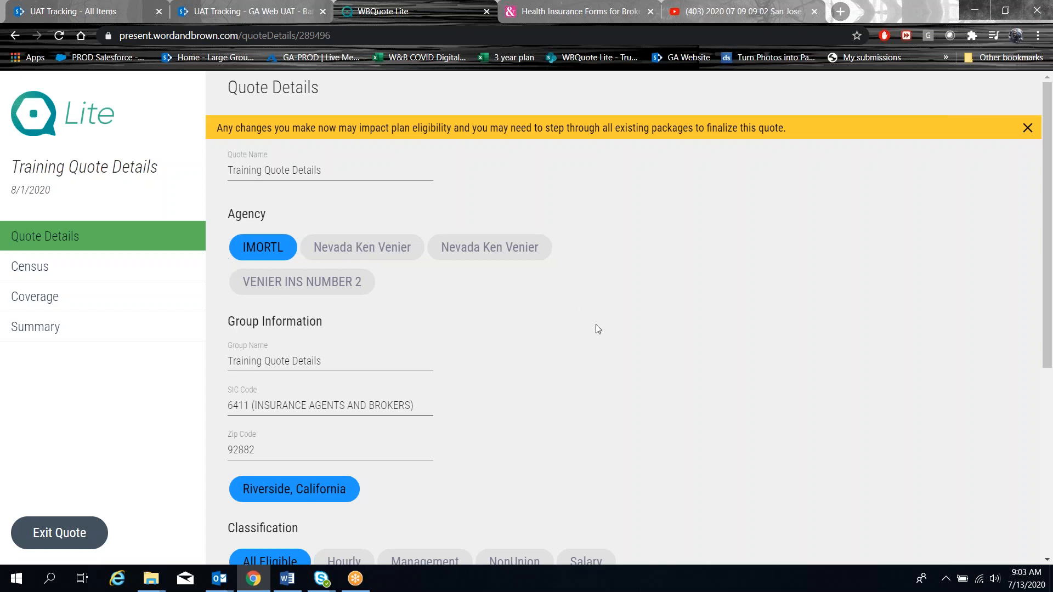
{"action": "scroll", "coordinate": [598, 330], "scroll_direction": "down", "scroll_amount": 4}
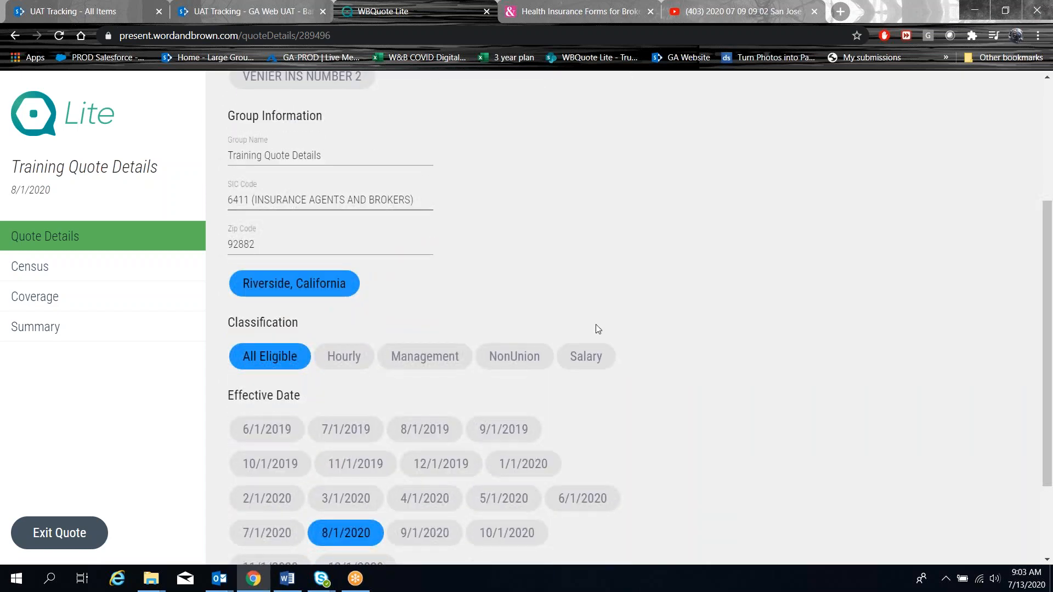
{"action": "scroll", "coordinate": [598, 330], "scroll_direction": "up", "scroll_amount": 4}
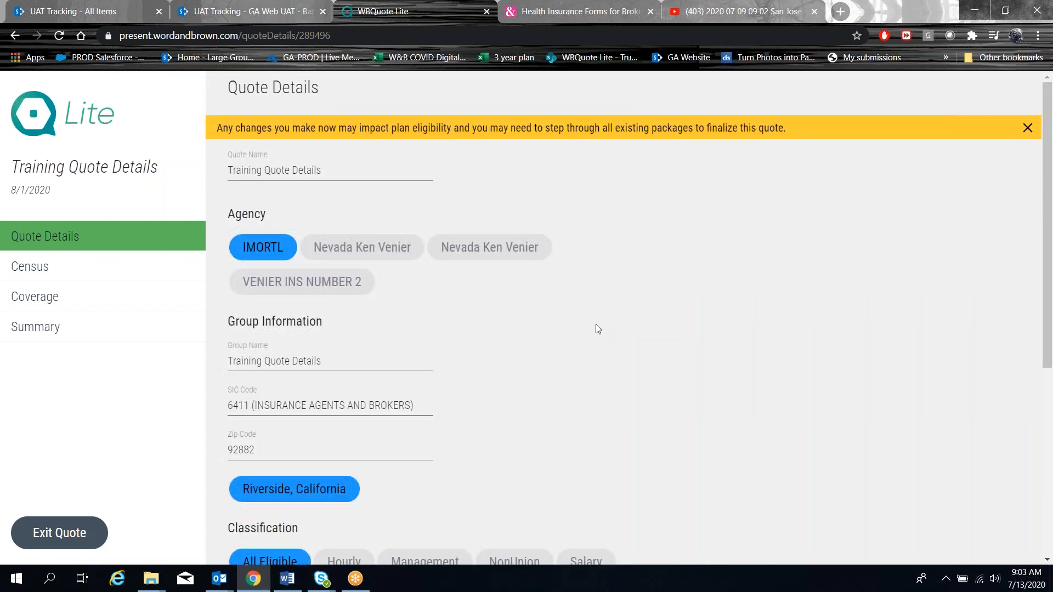
{"action": "scroll", "coordinate": [598, 329], "scroll_direction": "down", "scroll_amount": 3}
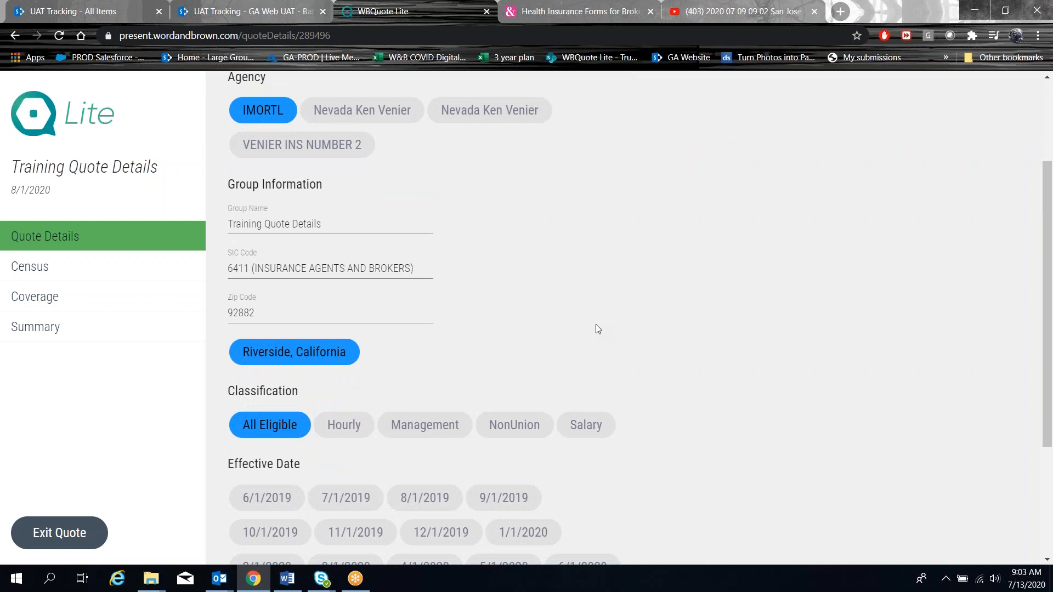
{"action": "scroll", "coordinate": [596, 324], "scroll_direction": "down", "scroll_amount": 4}
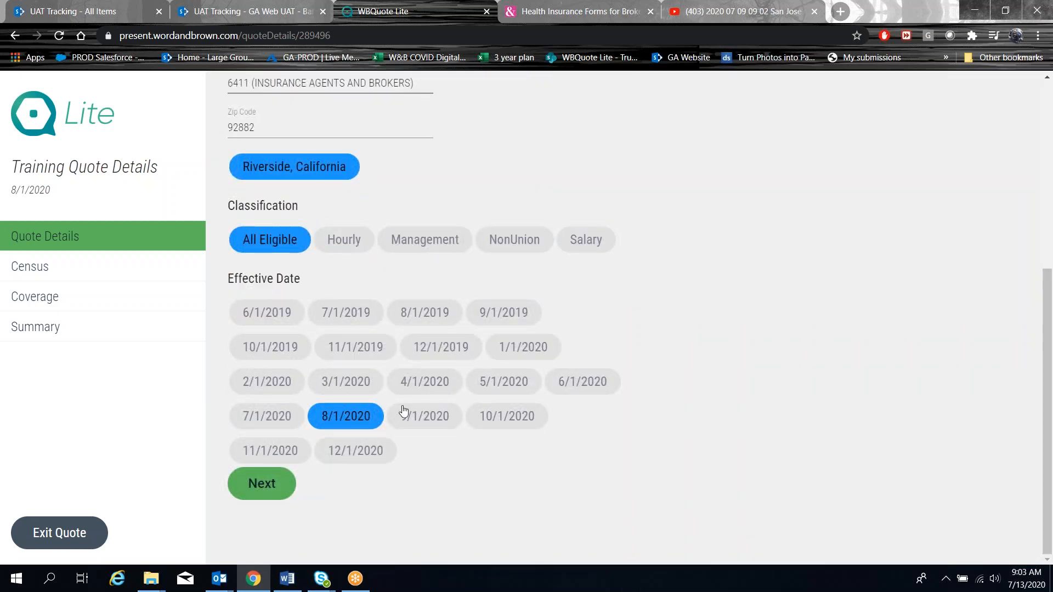
{"action": "scroll", "coordinate": [435, 388], "scroll_direction": "up", "scroll_amount": 7}
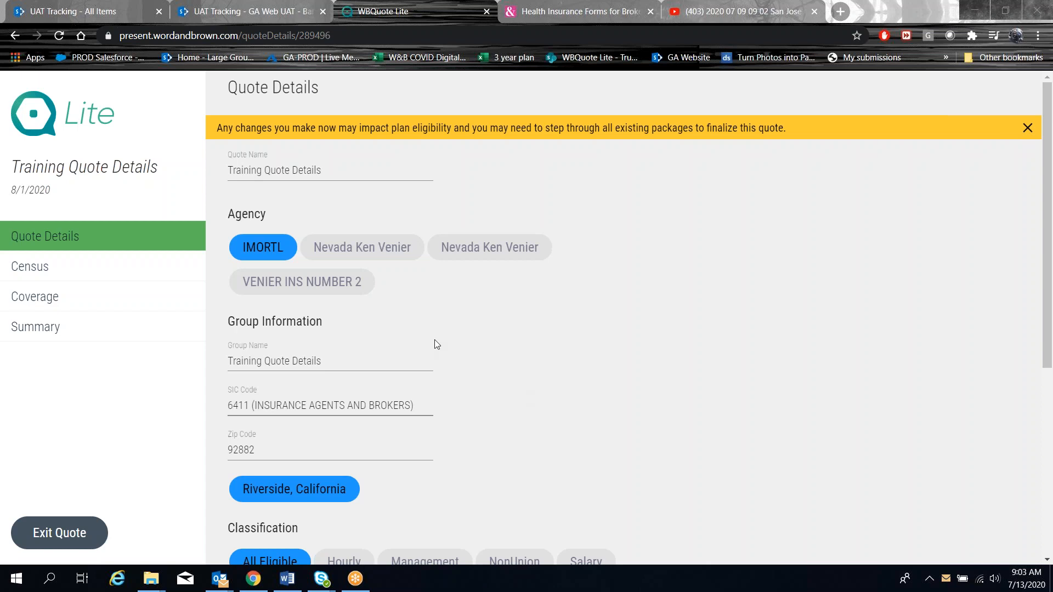
- Check the quote name, group name, SIC code and zip code fields of the quote without changing them
{"action": "left_click", "coordinate": [337, 174]}
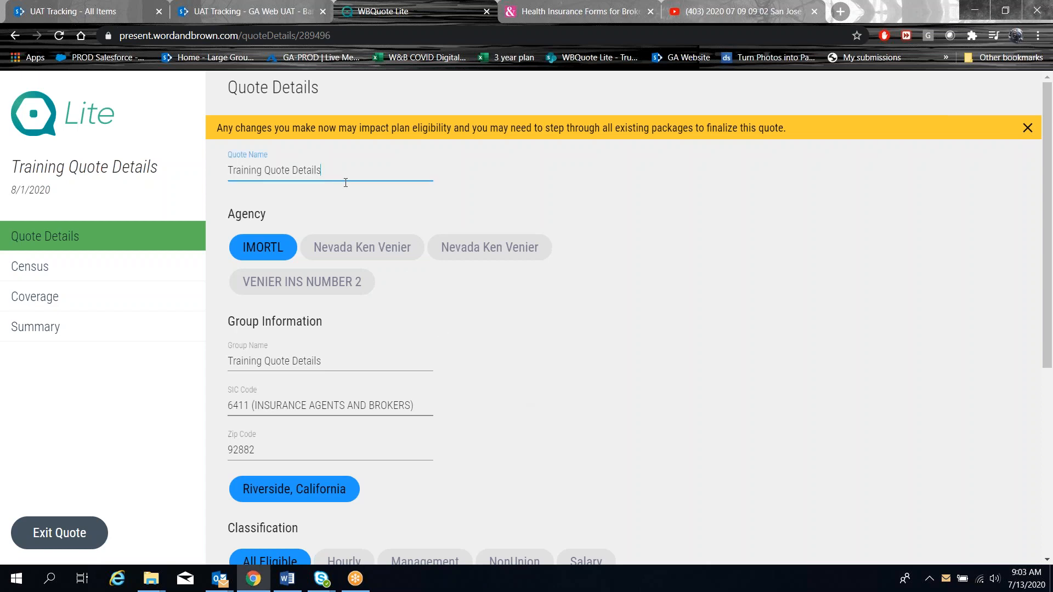
{"action": "left_click", "coordinate": [339, 366]}
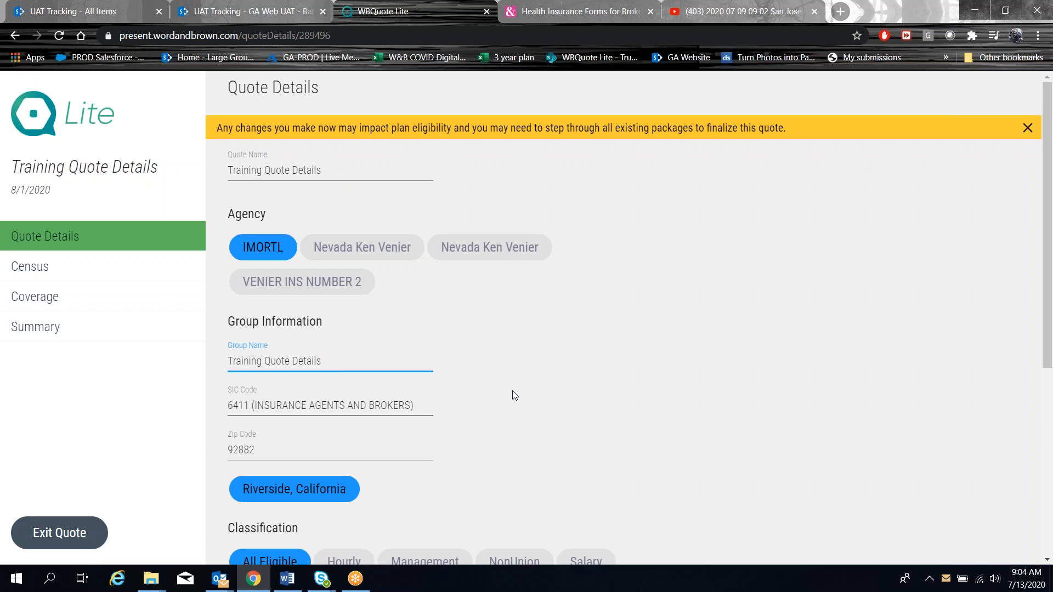
{"action": "scroll", "coordinate": [512, 390], "scroll_direction": "down", "scroll_amount": 2}
{"action": "left_click", "coordinate": [388, 267]}
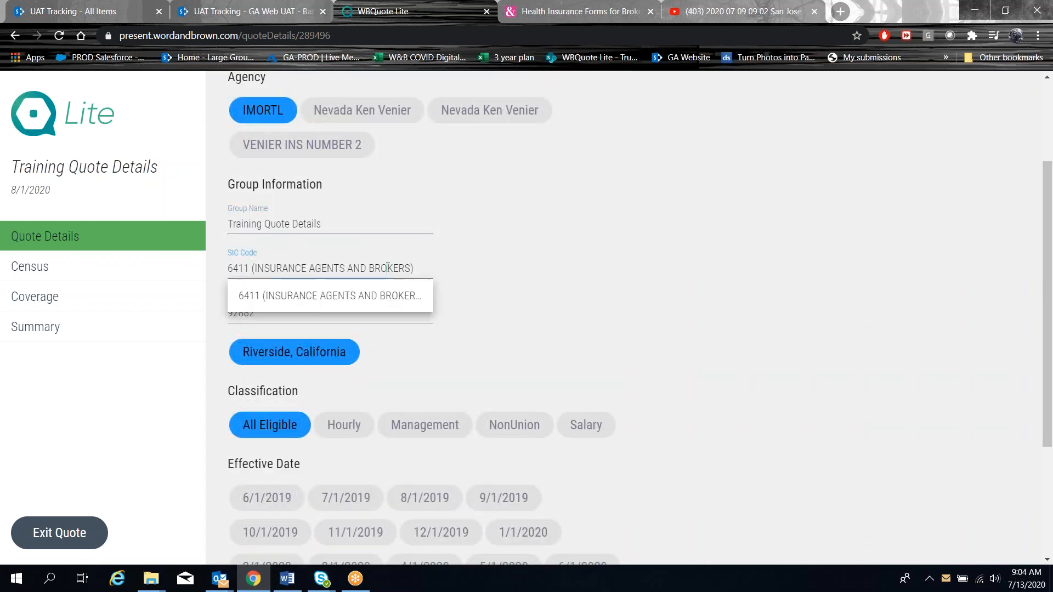
{"action": "left_click", "coordinate": [526, 272]}
{"action": "left_click", "coordinate": [310, 312]}
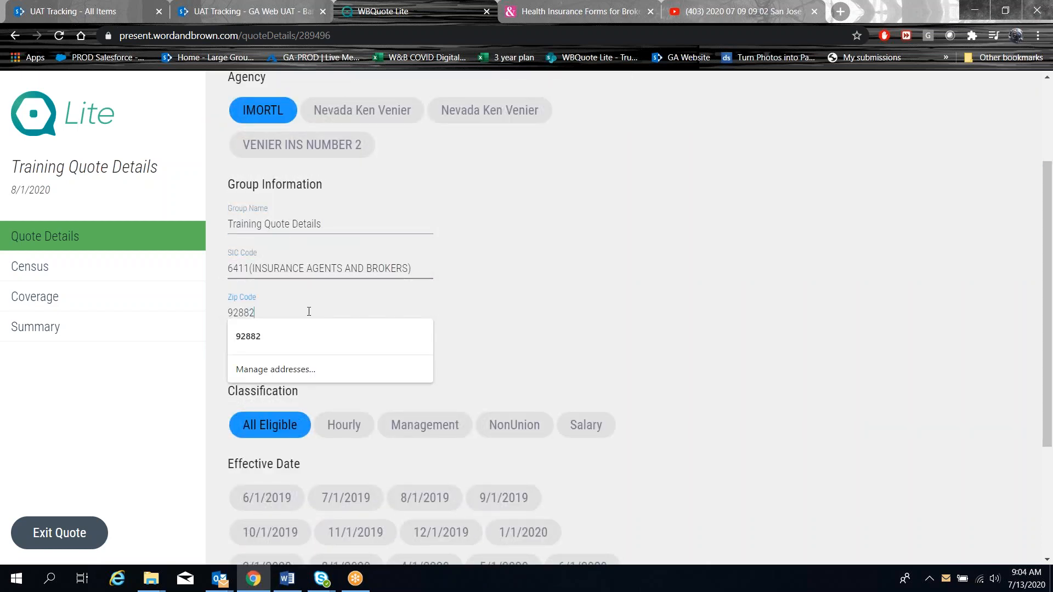
{"action": "left_click", "coordinate": [550, 333]}
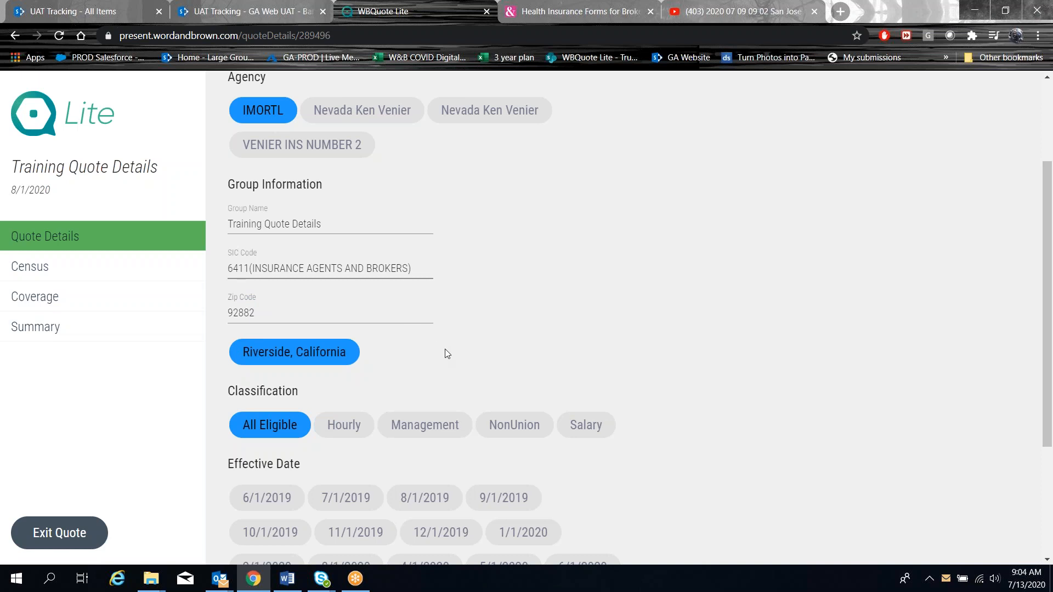
- Set the group's zip code to 90630 with Orange, California as the county, and continue to the census
{"action": "double_click", "coordinate": [336, 321]}
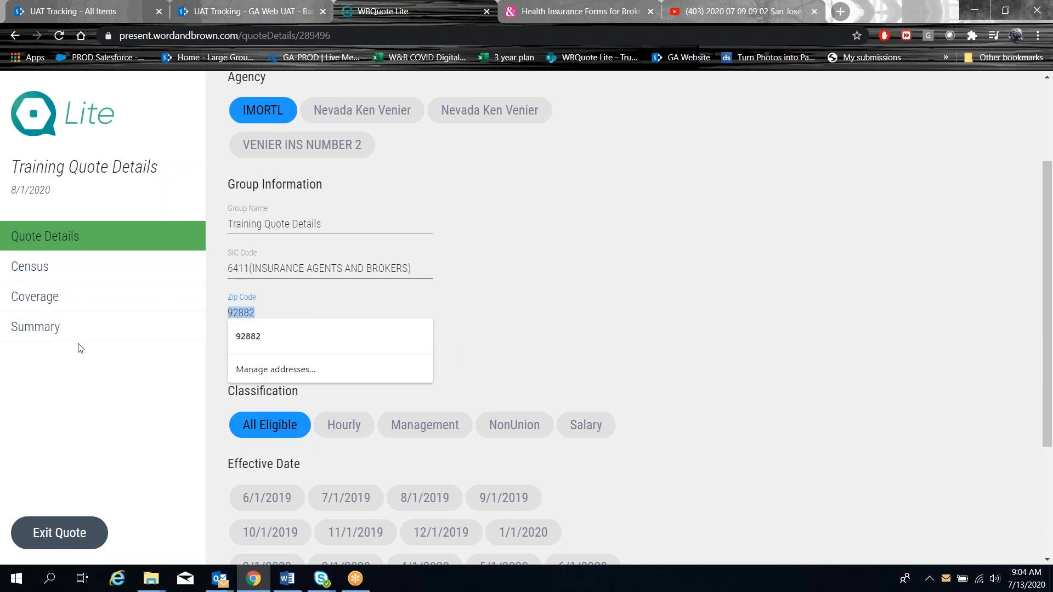
{"action": "type", "text": "90630"}
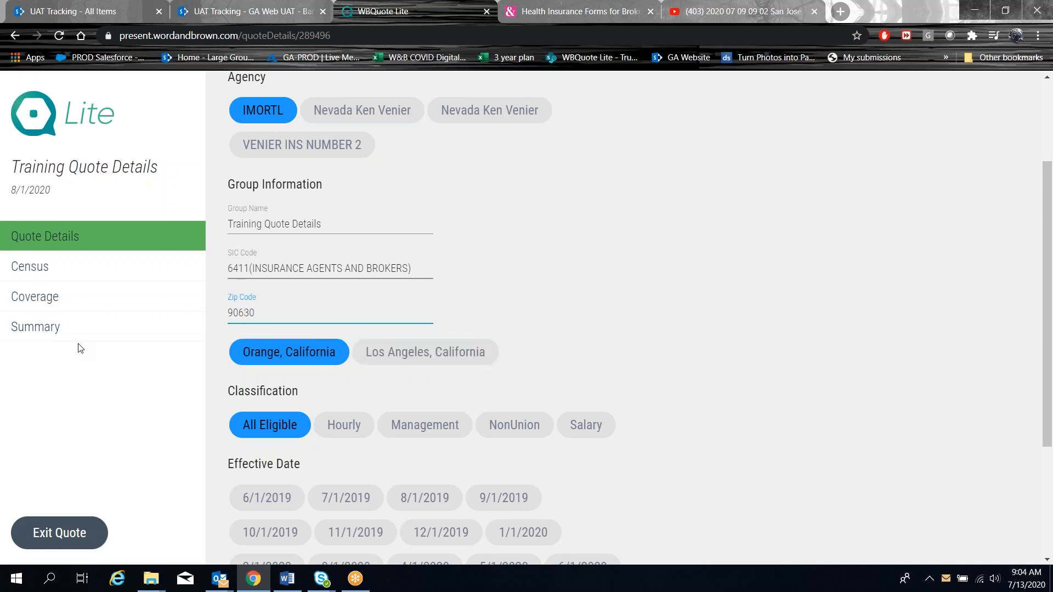
{"action": "left_click", "coordinate": [407, 359]}
{"action": "left_click", "coordinate": [280, 358]}
{"action": "scroll", "coordinate": [553, 347], "scroll_direction": "down", "scroll_amount": 3}
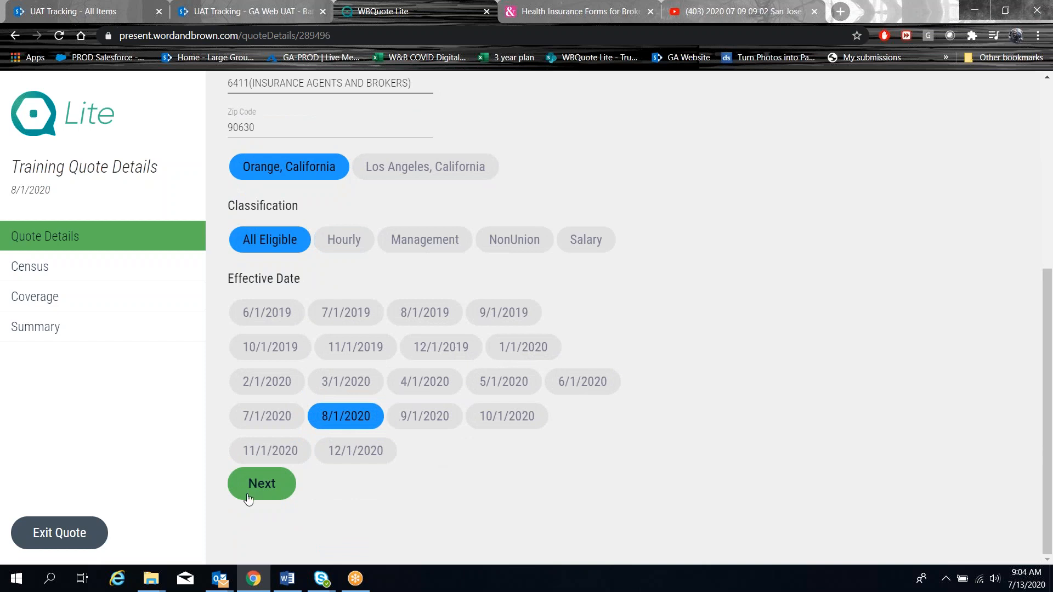
{"action": "left_click", "coordinate": [256, 493]}
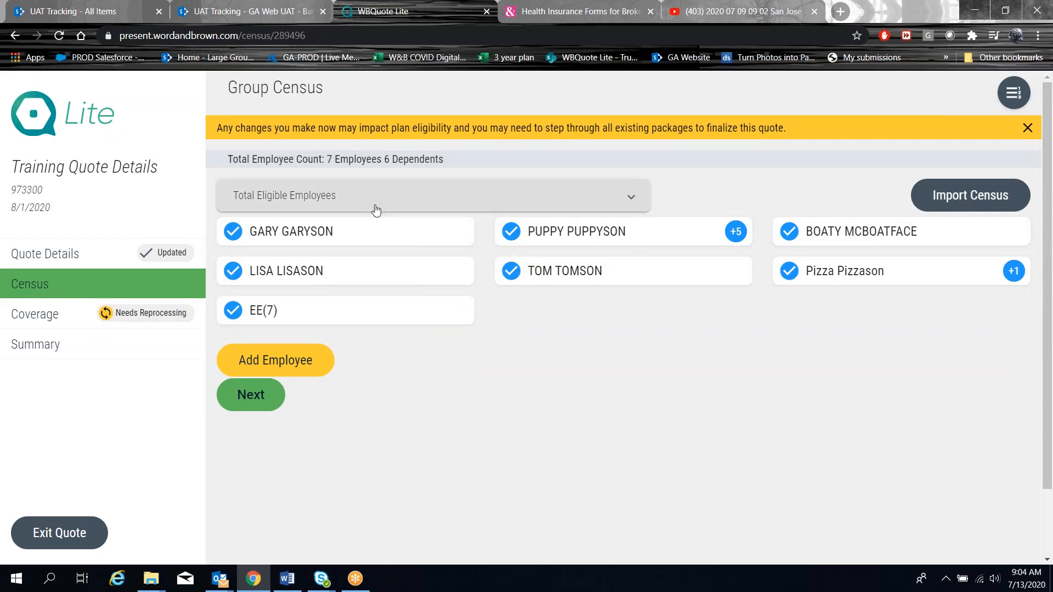
- Look at the Total Eligible Employees section and the census import instructions, leaving without importing a file
{"action": "left_click", "coordinate": [632, 202]}
{"action": "left_click", "coordinate": [630, 202]}
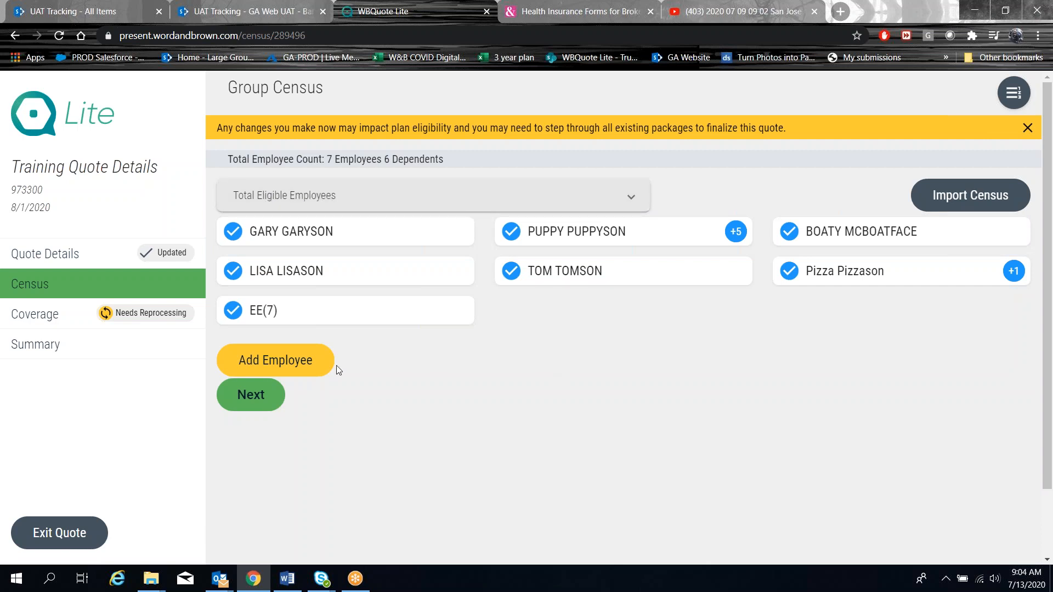
{"action": "left_click", "coordinate": [961, 202]}
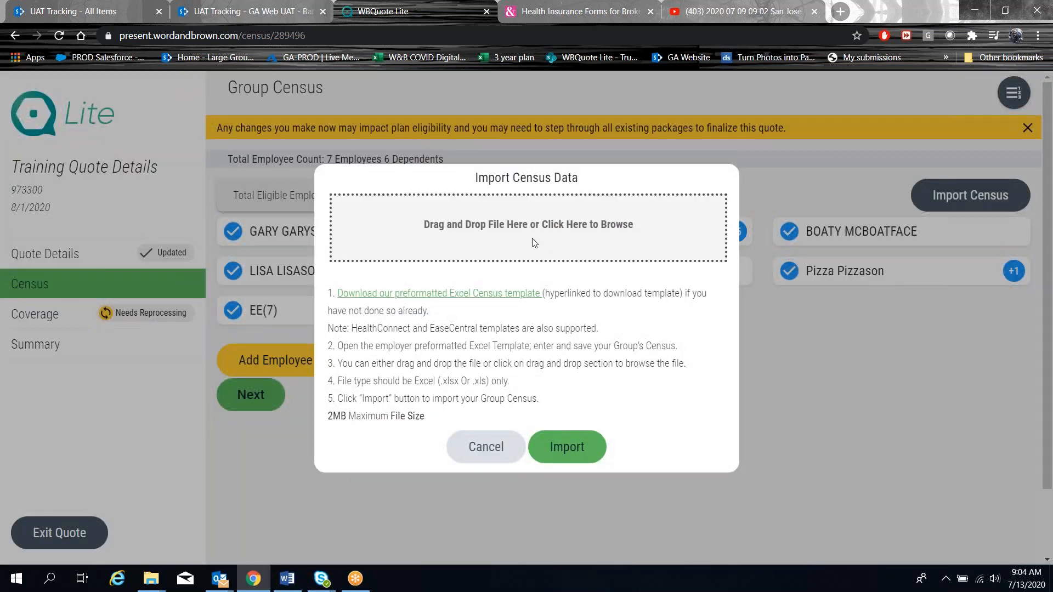
{"action": "left_click", "coordinate": [486, 450]}
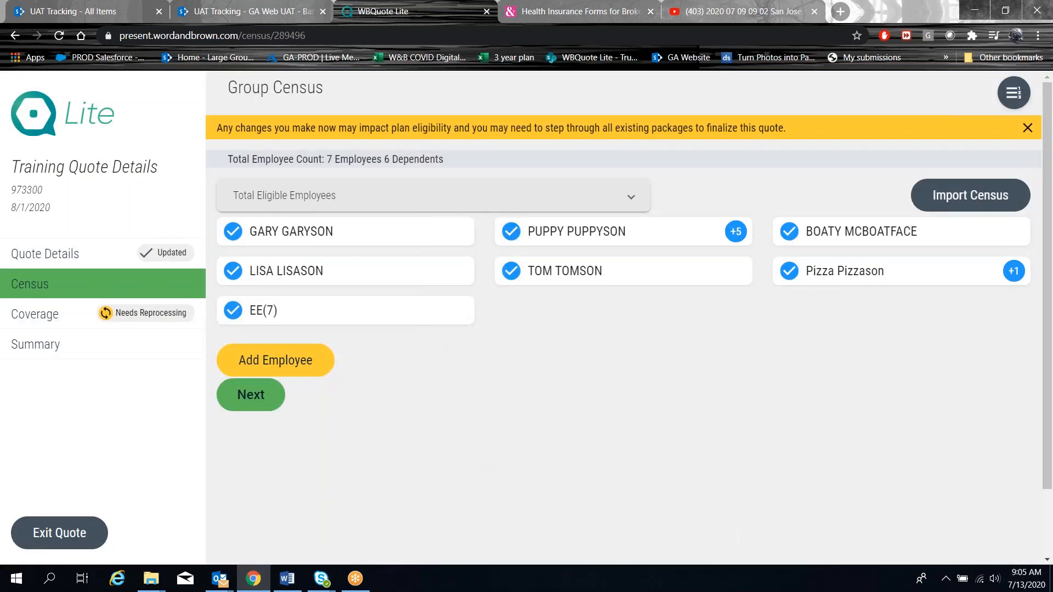
- Examine the blank Employee Details form for adding an employee and close it without saving
{"action": "left_click", "coordinate": [273, 363]}
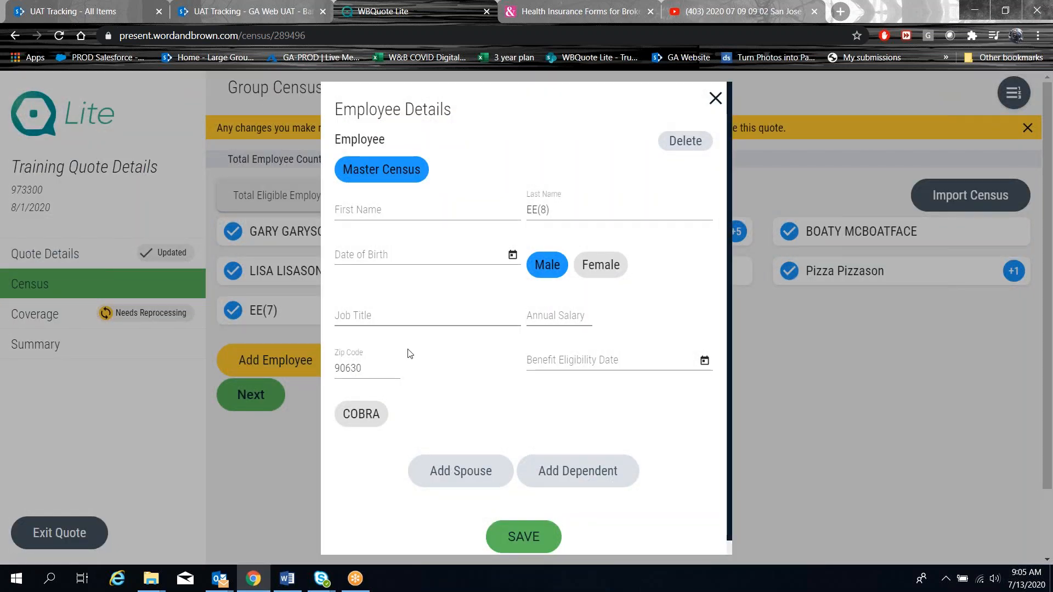
{"action": "scroll", "coordinate": [458, 384], "scroll_direction": "down", "scroll_amount": 1}
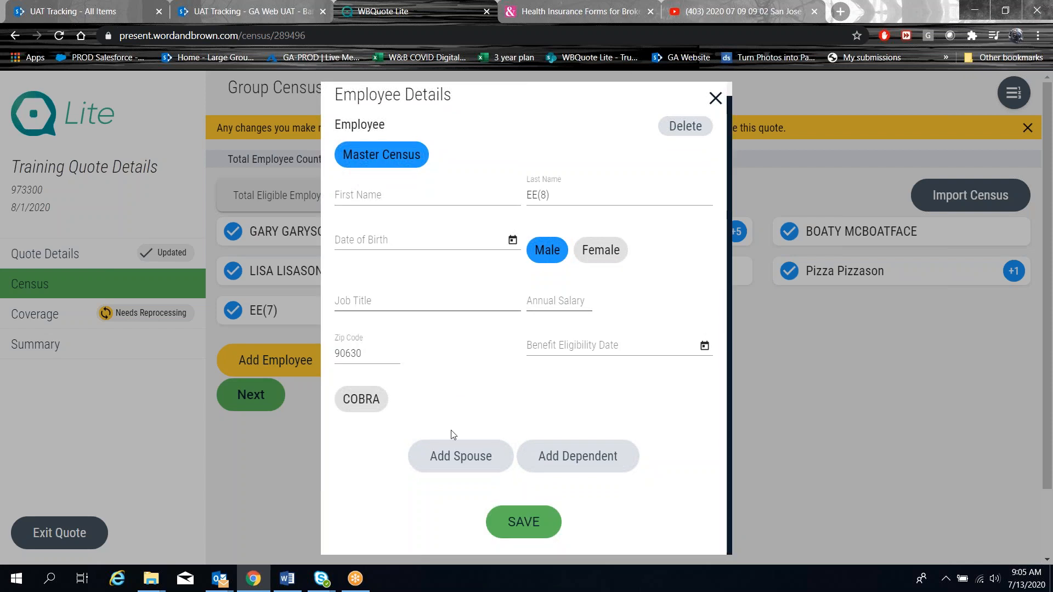
{"action": "left_click", "coordinate": [714, 100]}
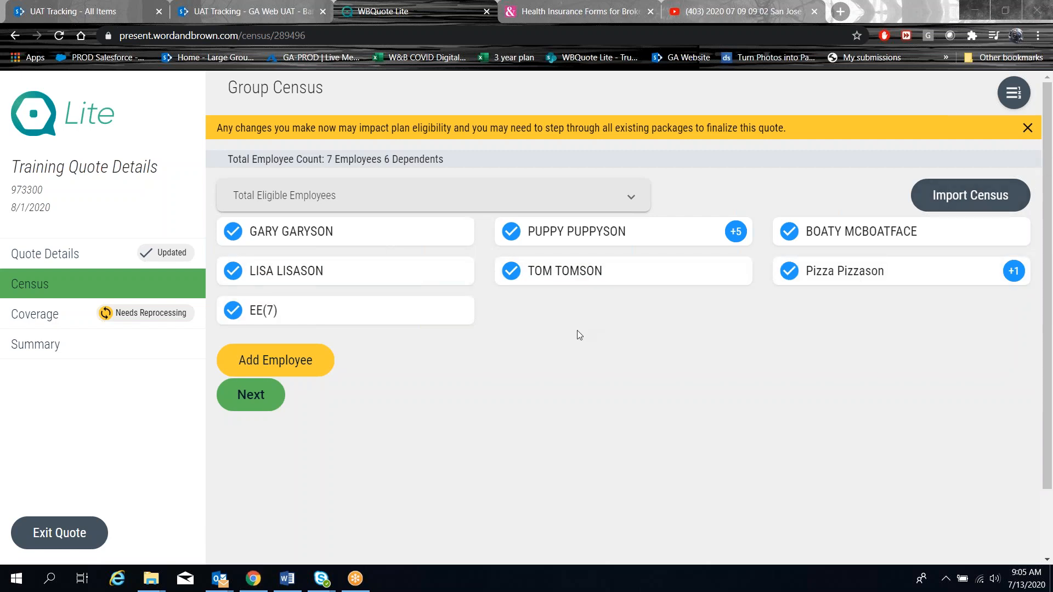
- Enable reordering of the census and move the employee with one dependent to second place in the list
{"action": "left_click", "coordinate": [1013, 106]}
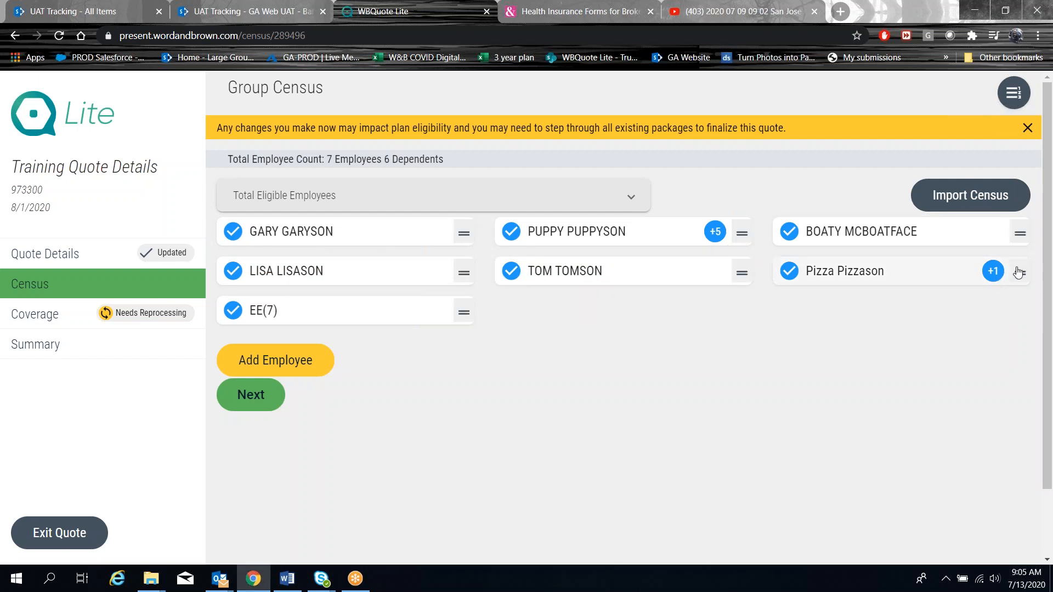
{"action": "left_click_drag", "start_coordinate": [1020, 273], "coordinate": [555, 235]}
{"action": "left_click_drag", "start_coordinate": [465, 310], "coordinate": [670, 314]}
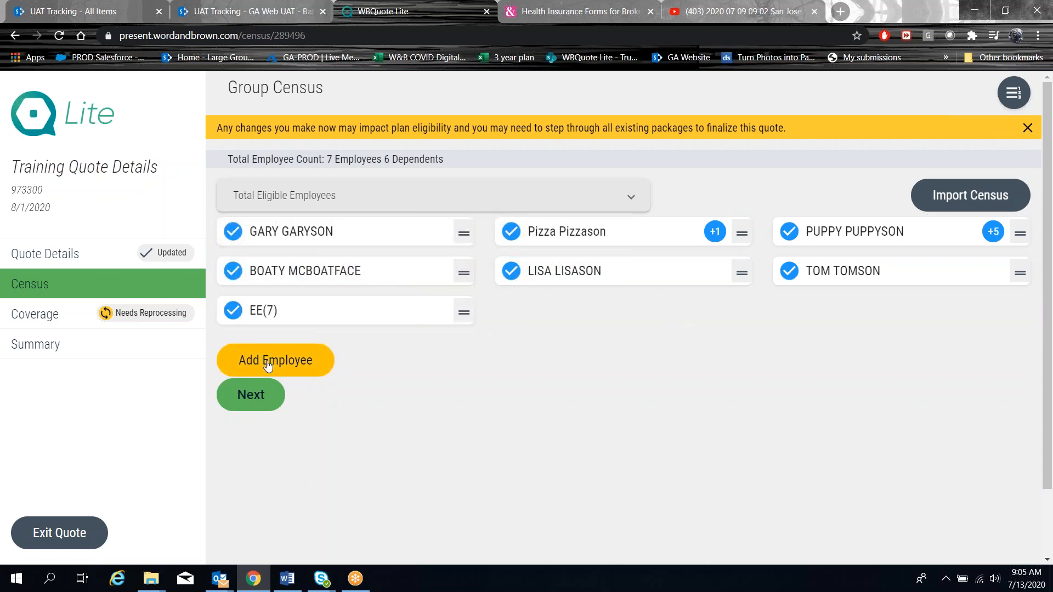